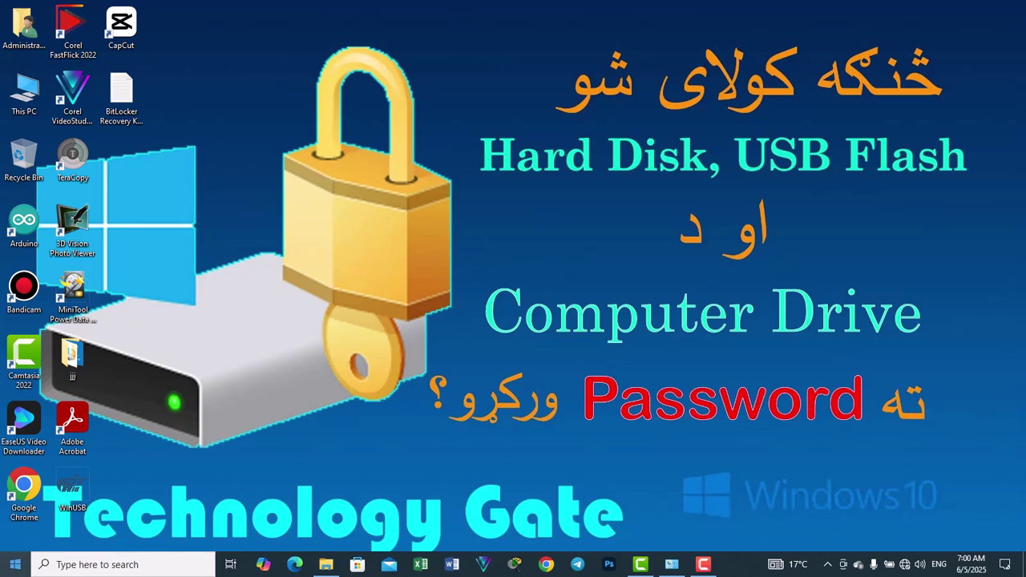
Open BitLocker Drive Encryption in Control Panel and expand the entries for drives D: and F:
click(16, 564)
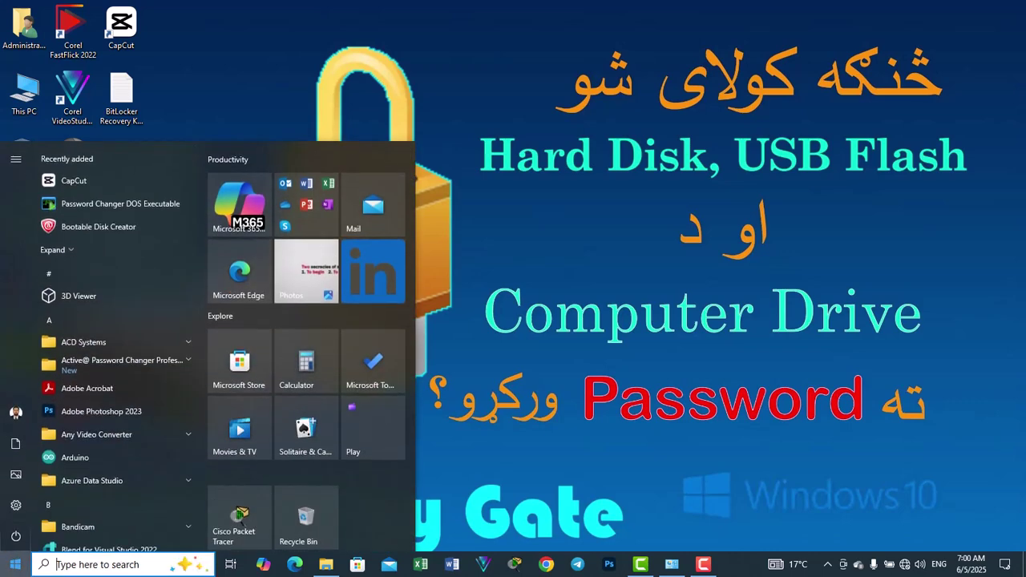
text(com)
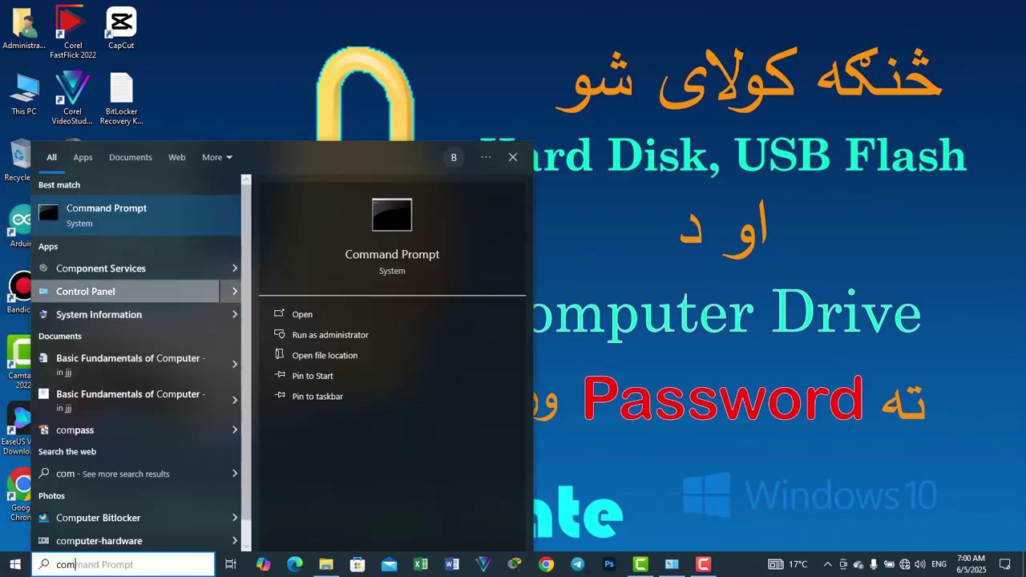
click(85, 291)
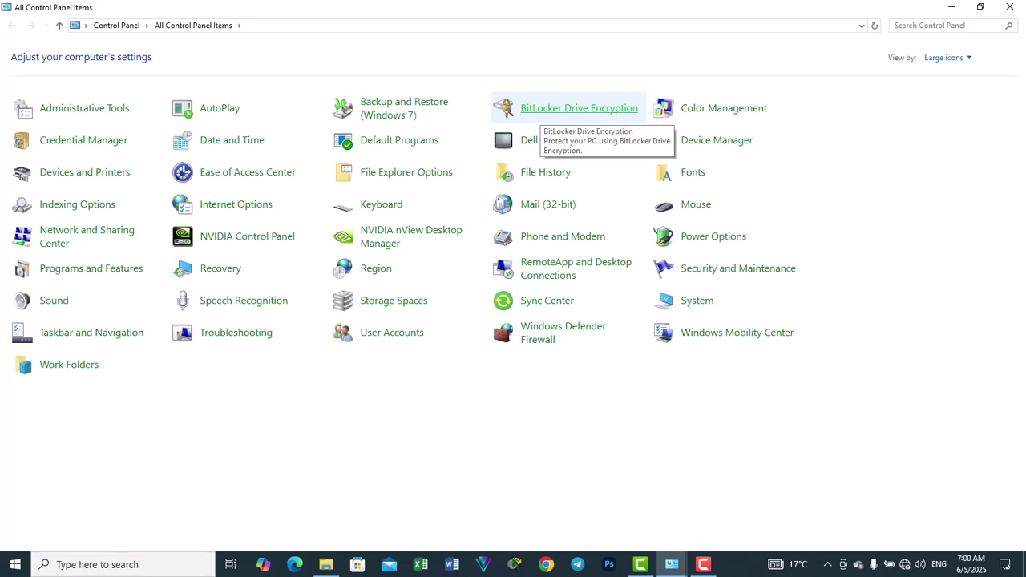
click(579, 108)
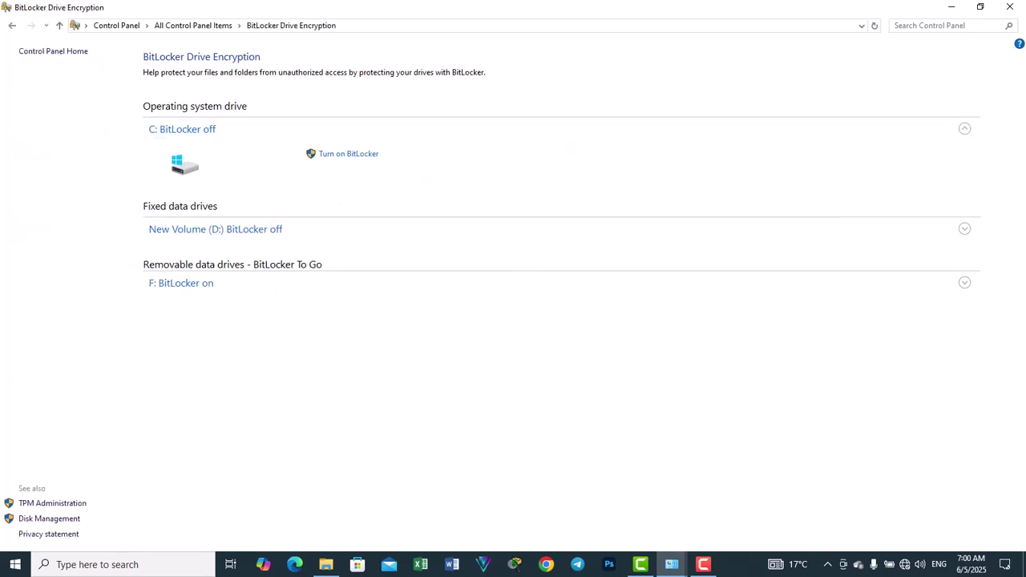
click(964, 230)
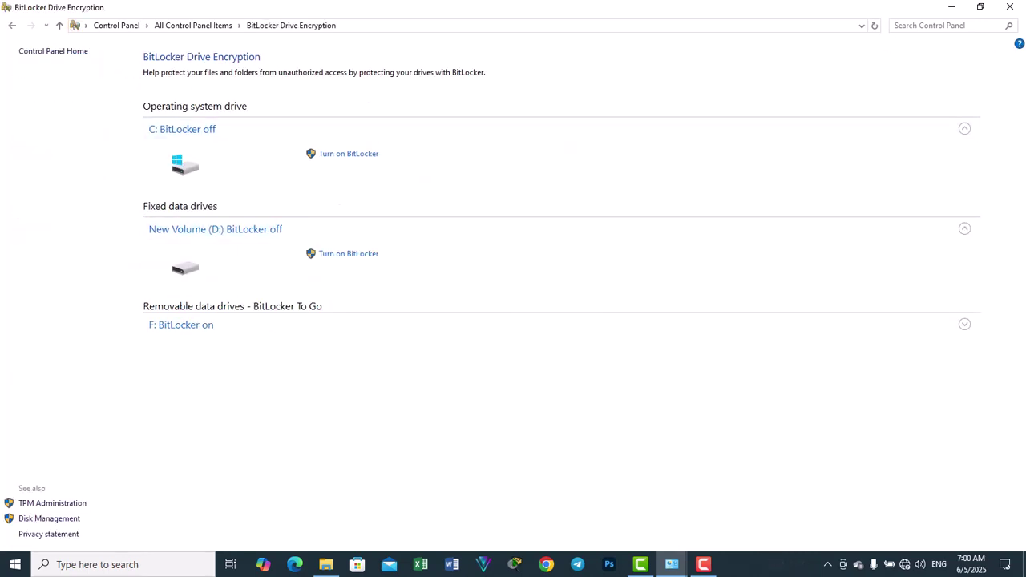
click(964, 324)
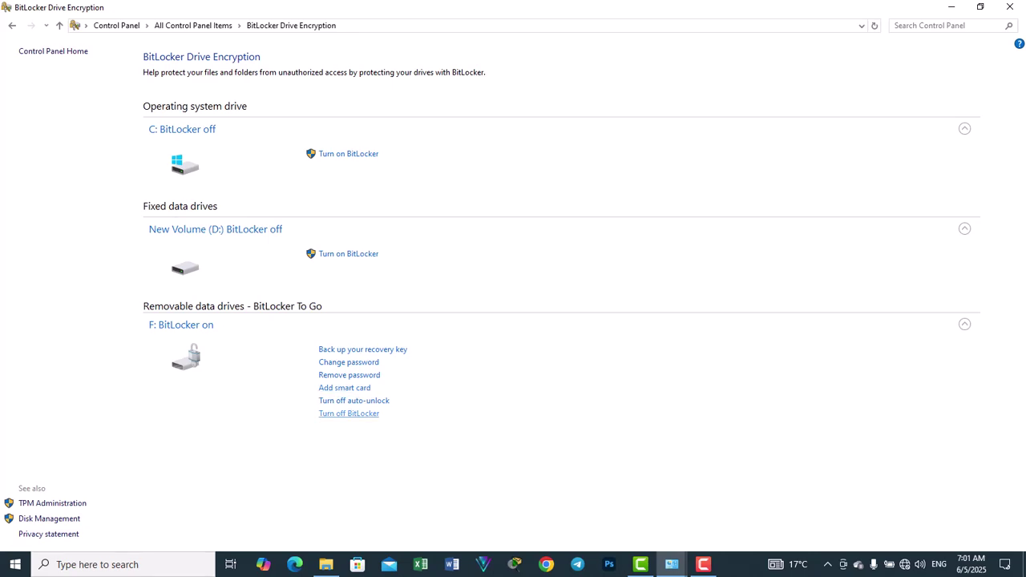
Turn off BitLocker on removable drive F: and close the decryption dialog once it finishes
click(348, 413)
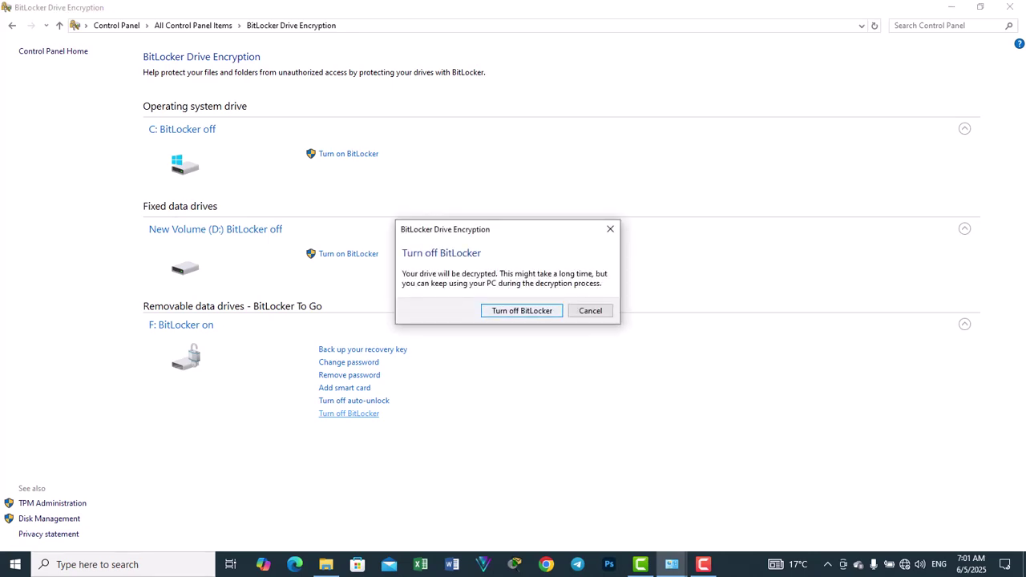
click(522, 311)
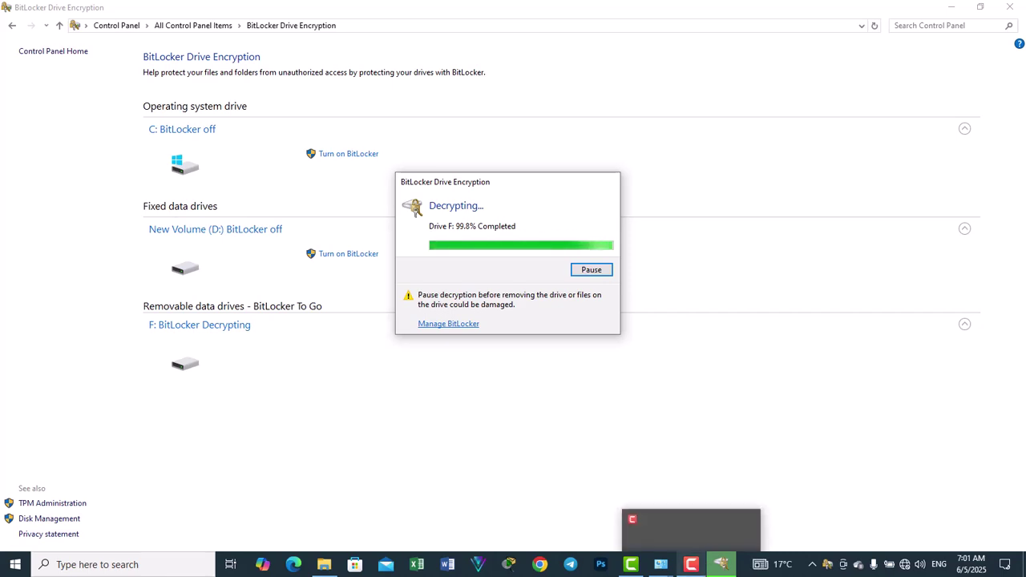
click(691, 564)
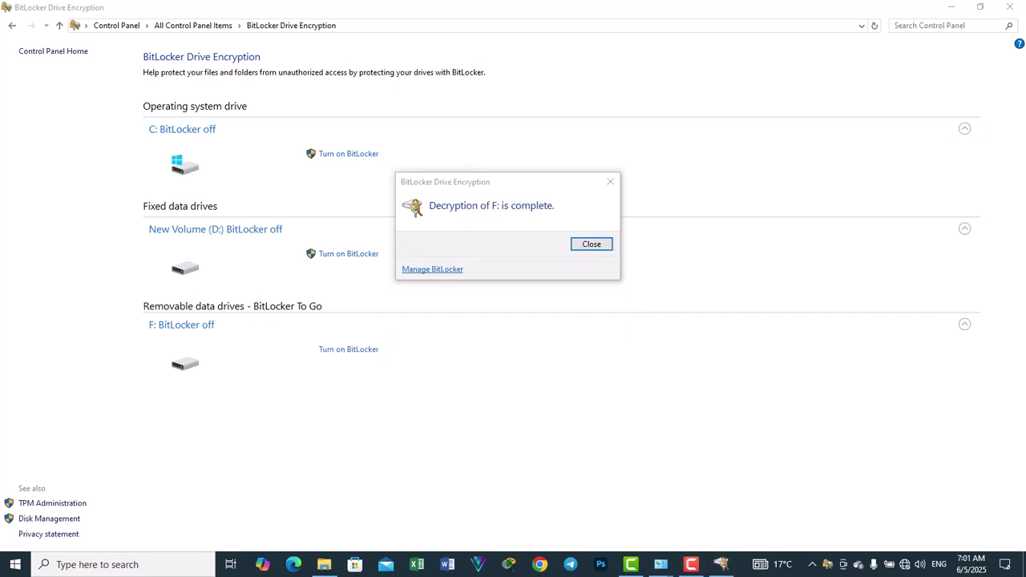
key(Return)
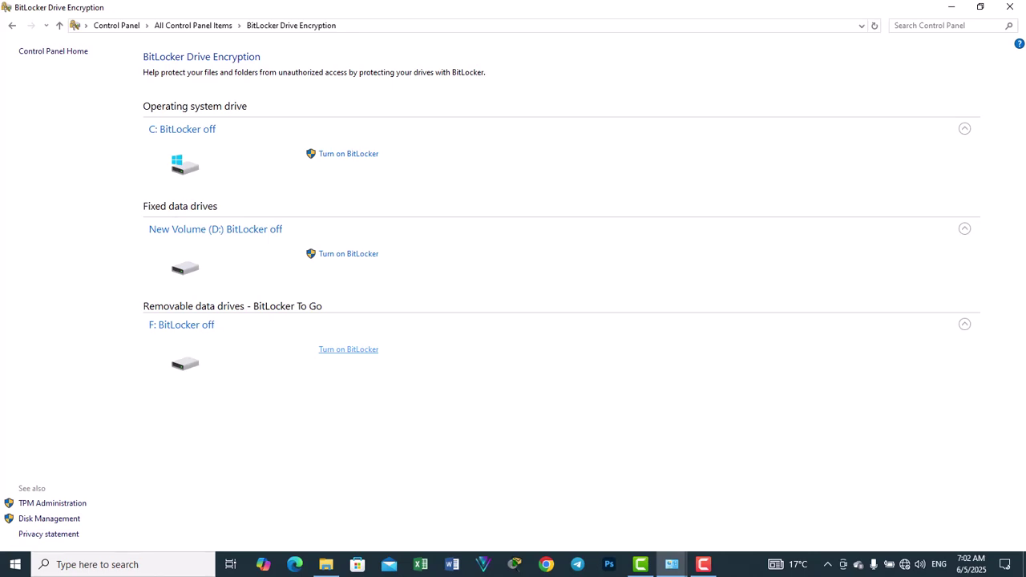
Turn on BitLocker for drive F: with password unlocking, entering and re-entering the drive password
click(349, 350)
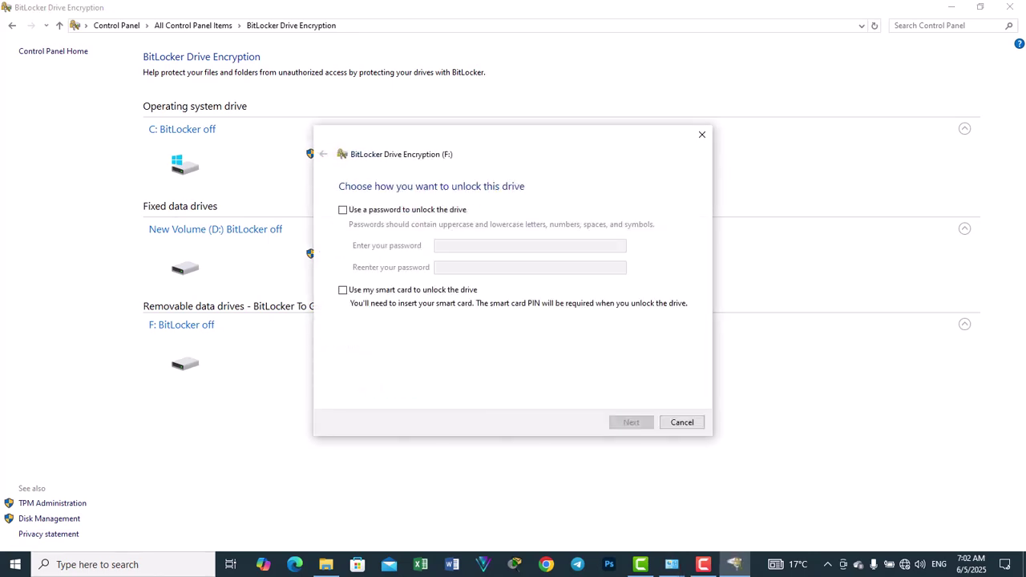
drag(497, 136, 456, 98)
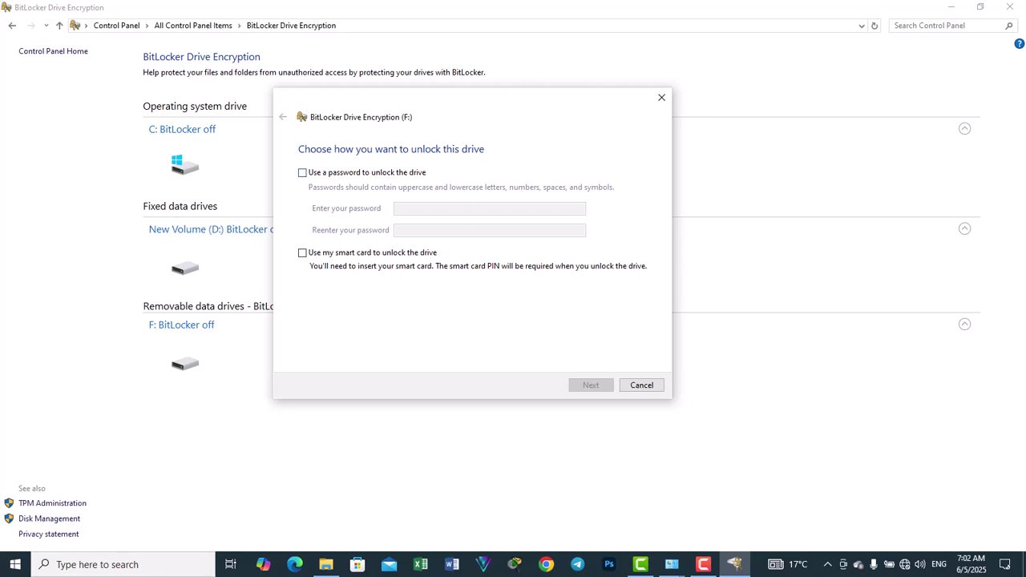
click(302, 173)
click(489, 209)
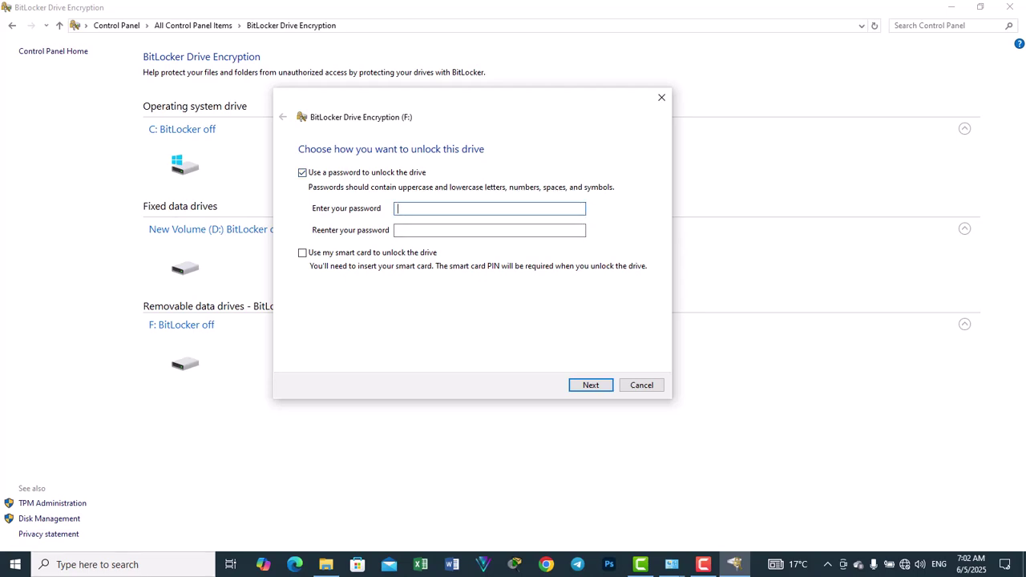
text(•••••••••••)
click(489, 231)
text(******)
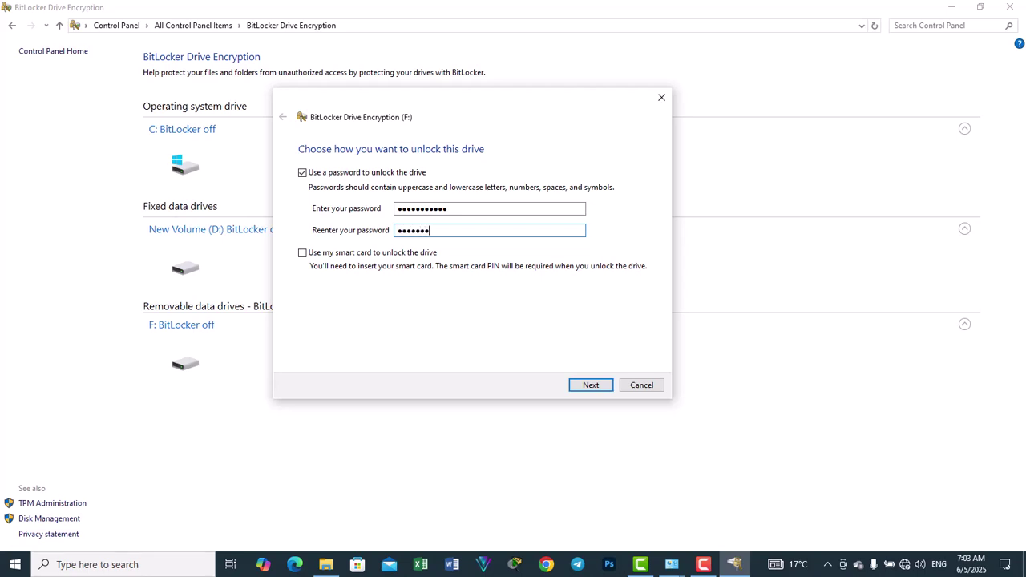
text(****)
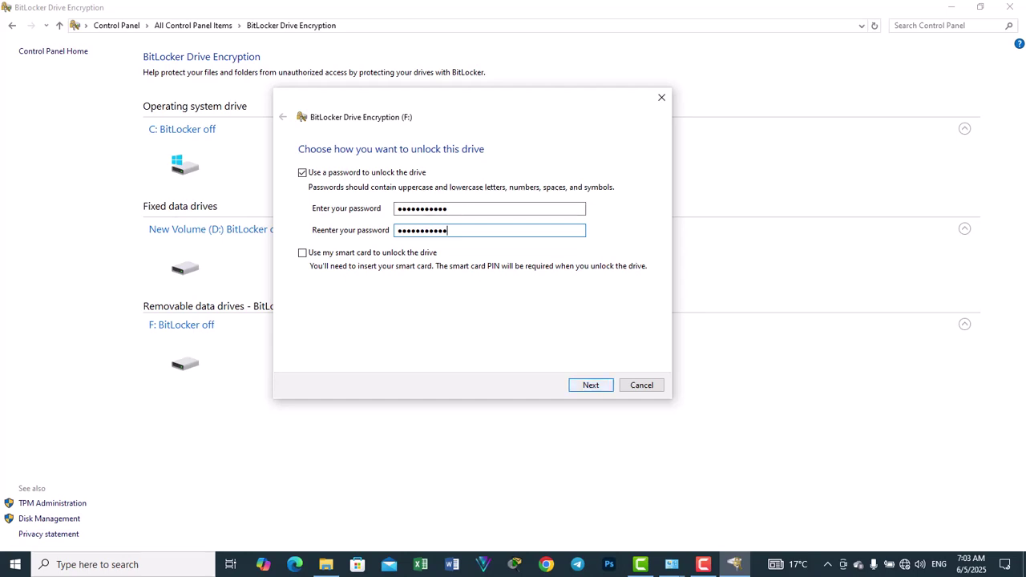
key(Return)
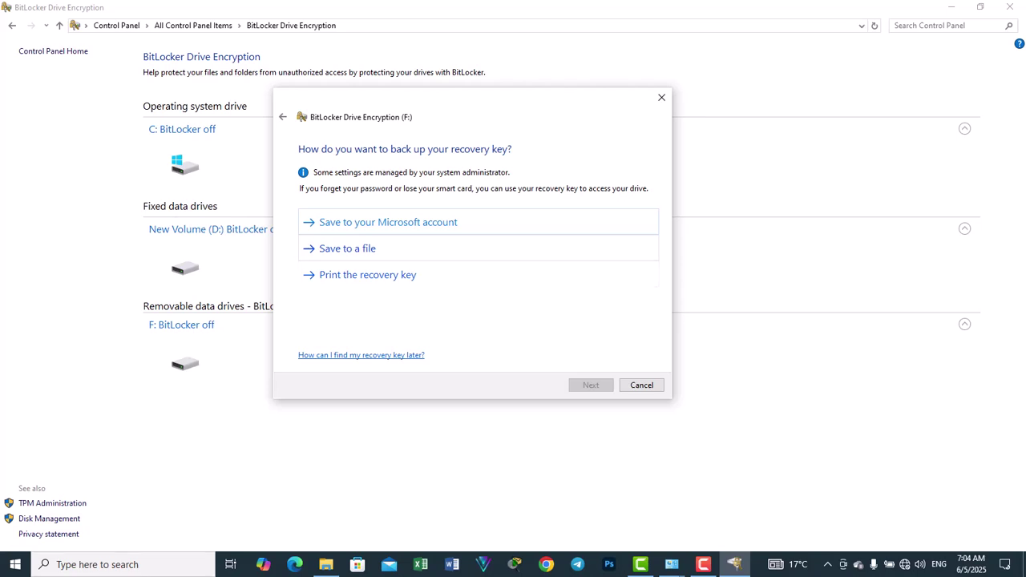
Back up the recovery key as a text file in the Documents folder and continue the setup
click(363, 249)
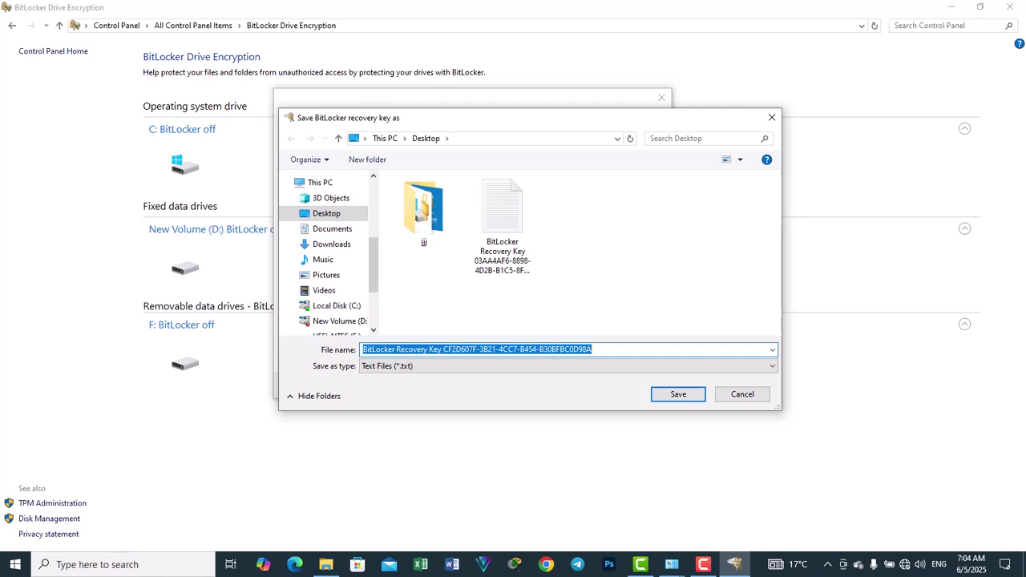
scroll(373, 265, up, 2)
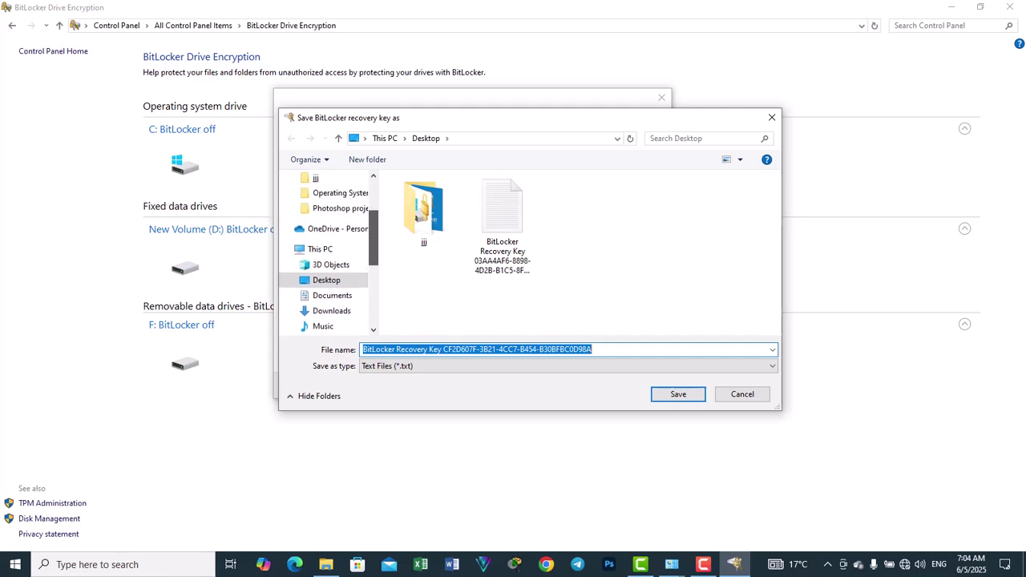
scroll(329, 252, up, 3)
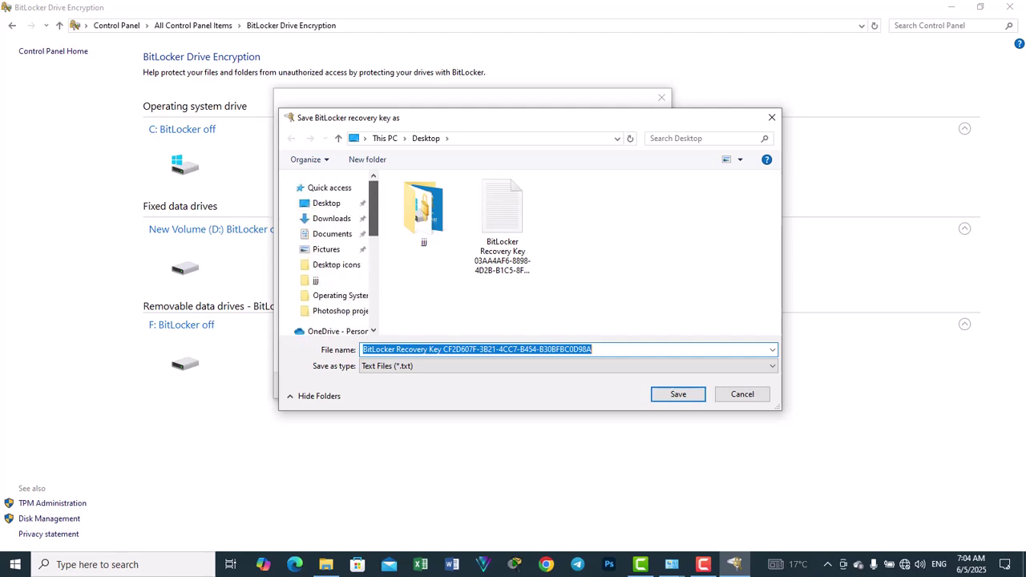
scroll(329, 253, down, 3)
scroll(328, 252, down, 3)
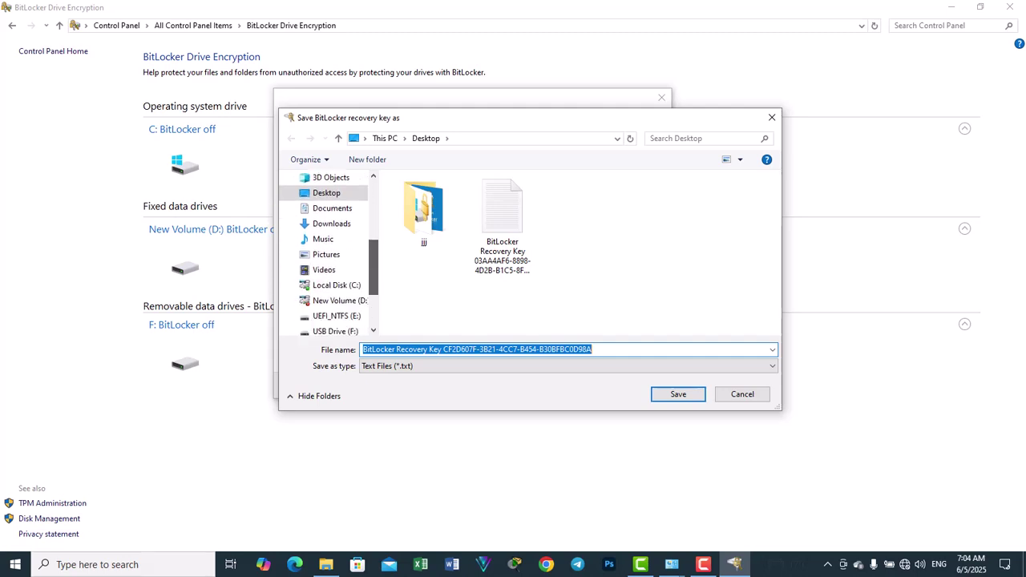
scroll(329, 252, down, 1)
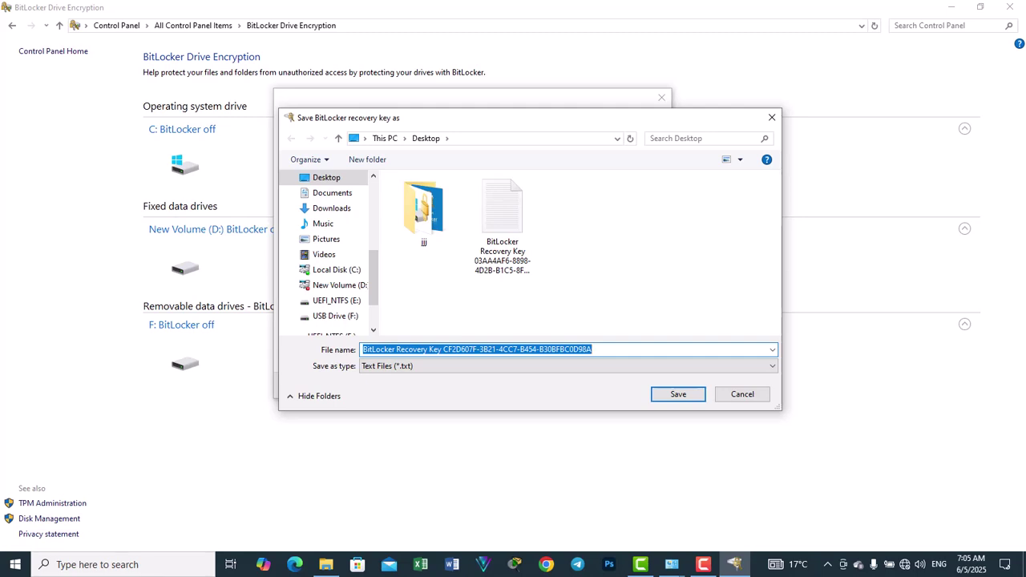
scroll(329, 264, up, 2)
mouse_move(373, 253)
mouse_down()
mouse_move(374, 234)
mouse_move(374, 247)
mouse_up()
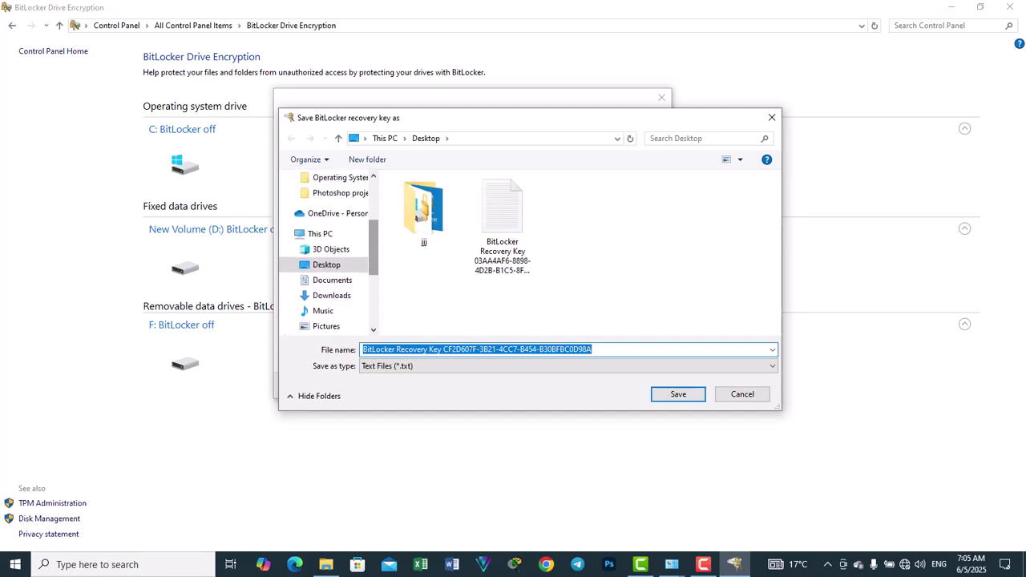
click(332, 280)
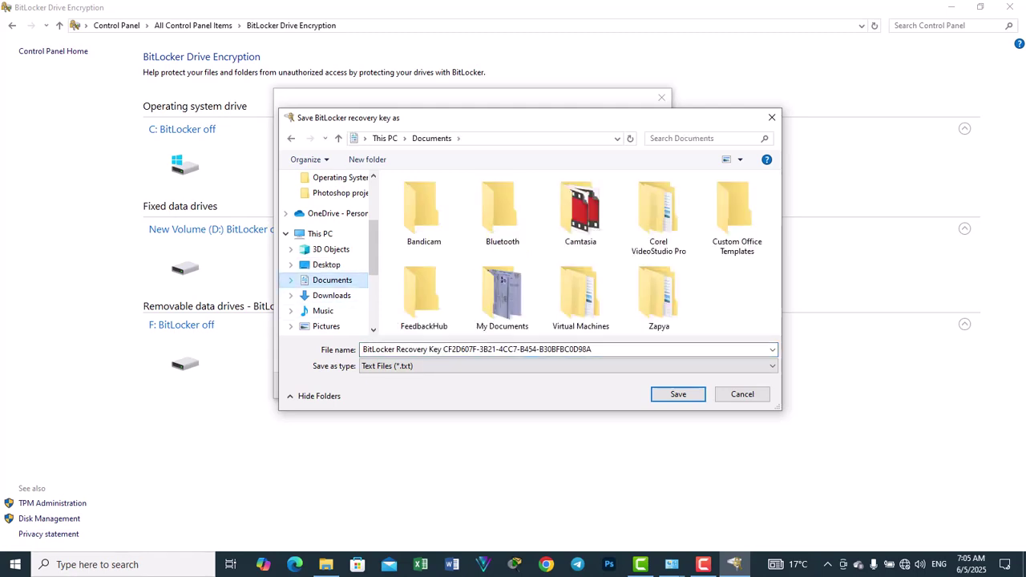
click(678, 394)
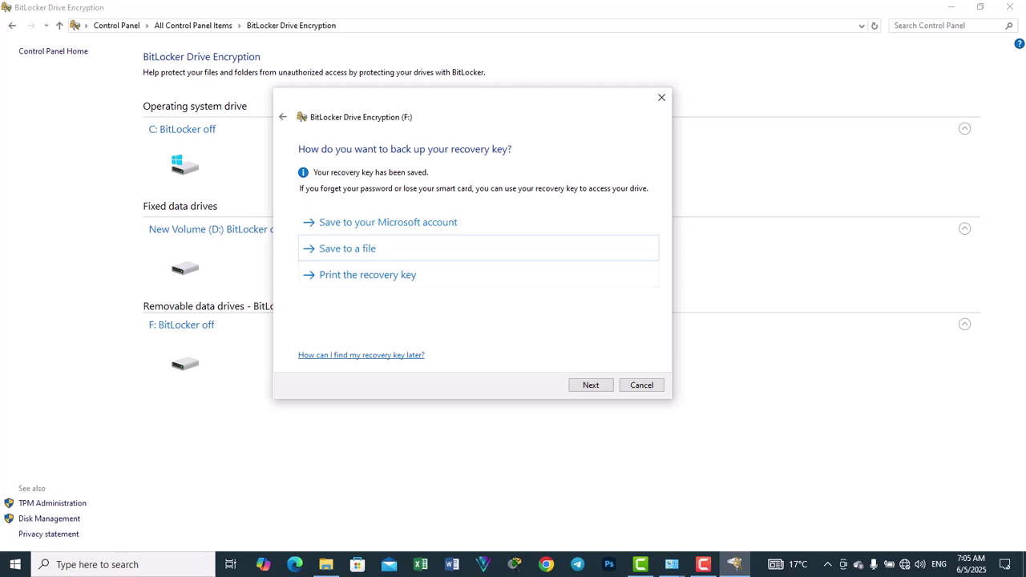
click(591, 385)
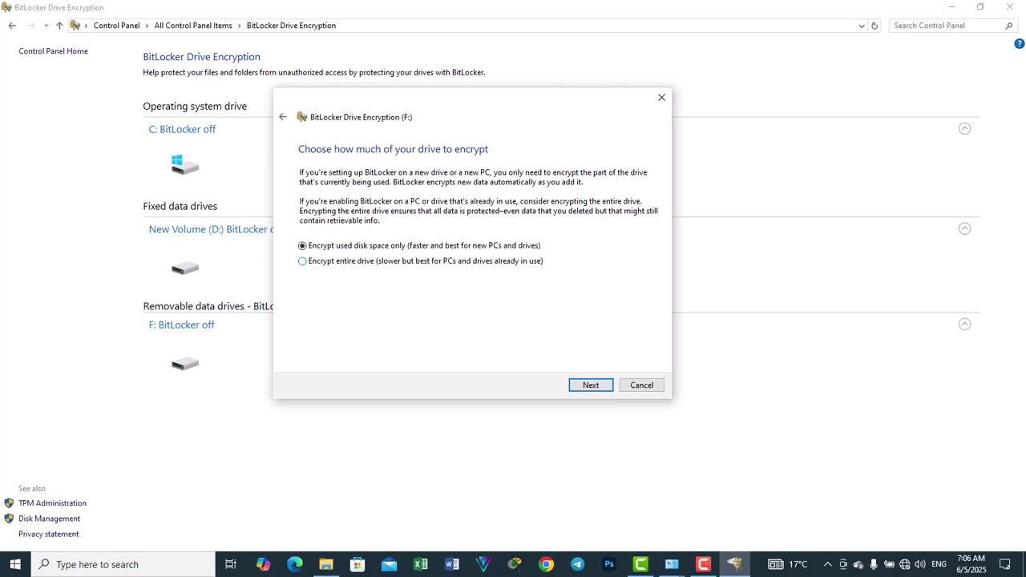
Encrypt the entire F: drive using the new encryption mode, and close the encryption dialog once it finishes
click(302, 261)
key(Return)
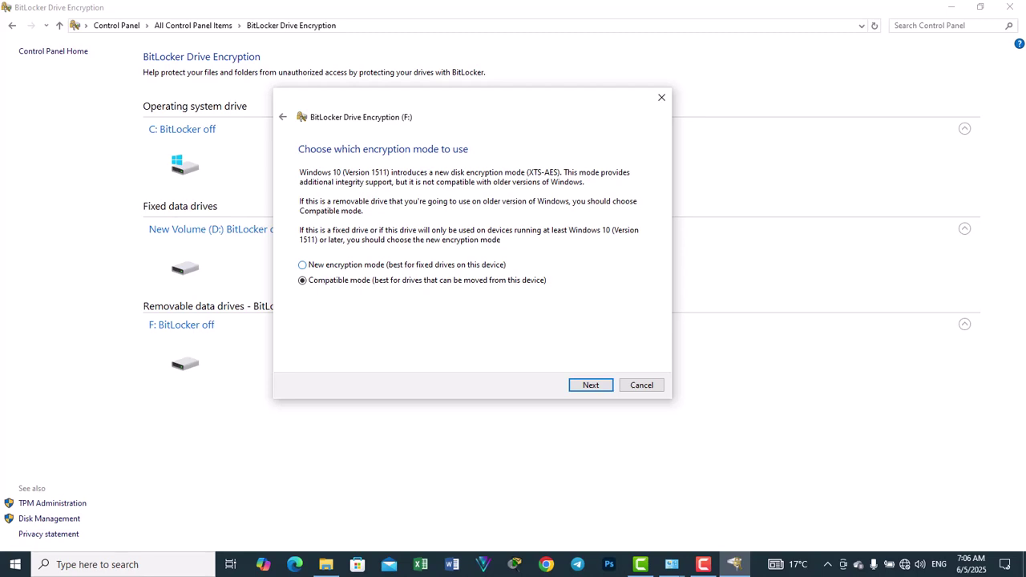
click(303, 265)
click(591, 386)
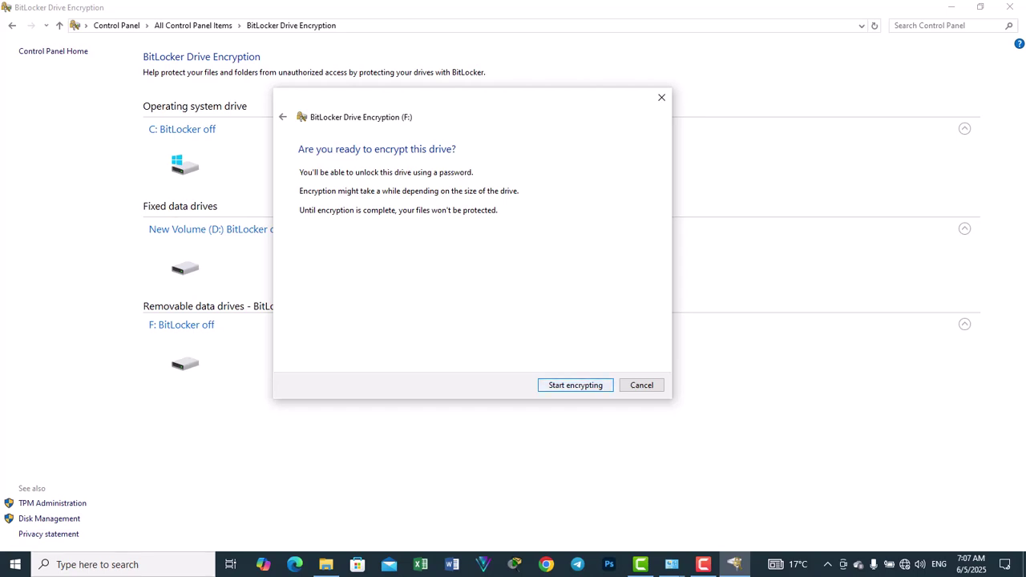
key(Return)
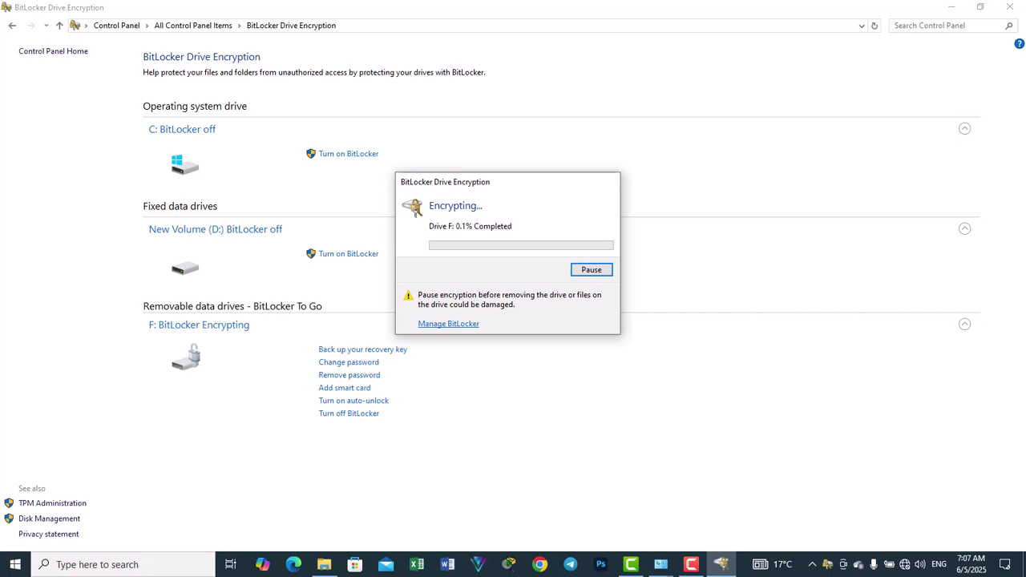
click(951, 7)
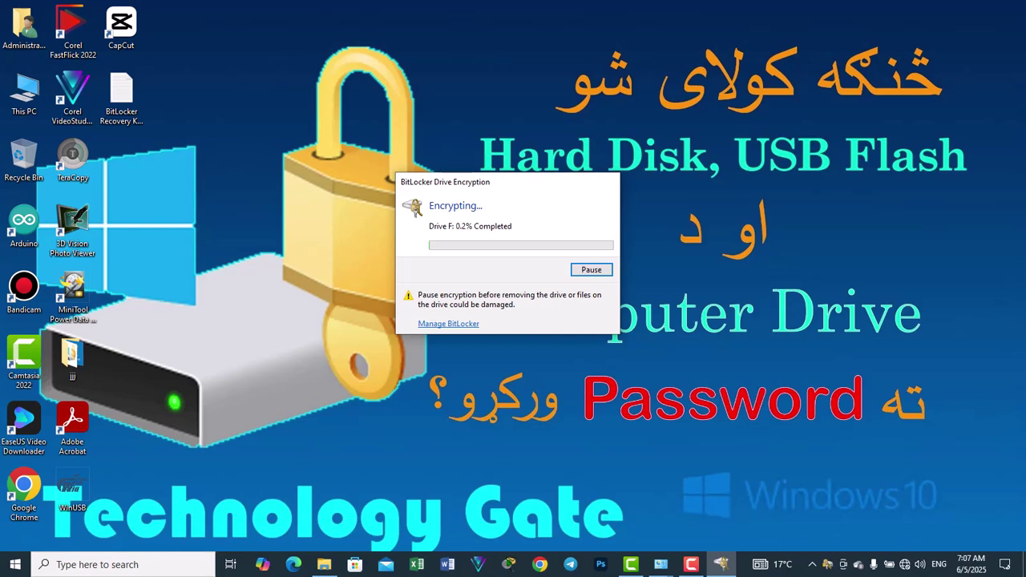
click(691, 564)
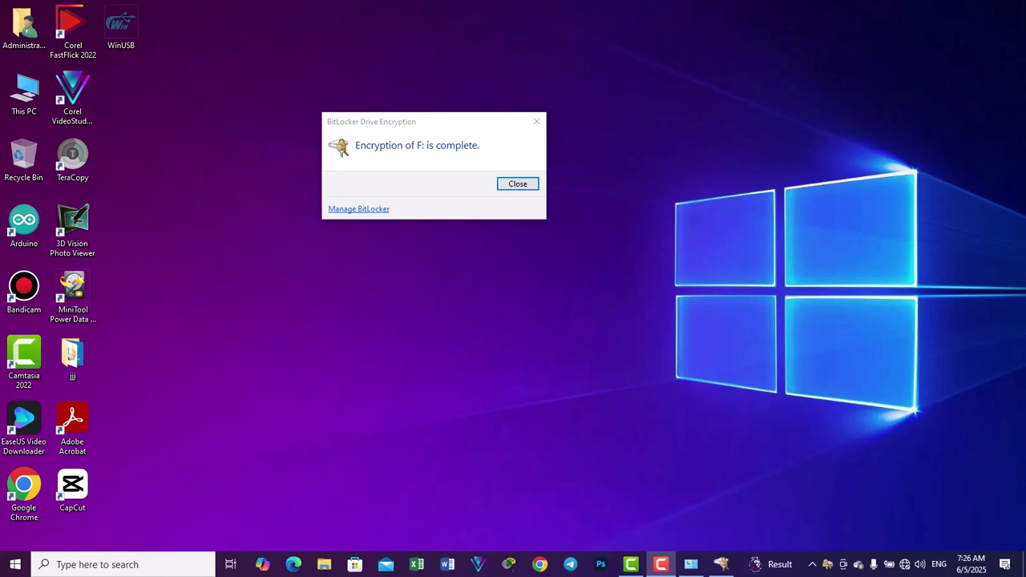
key(Return)
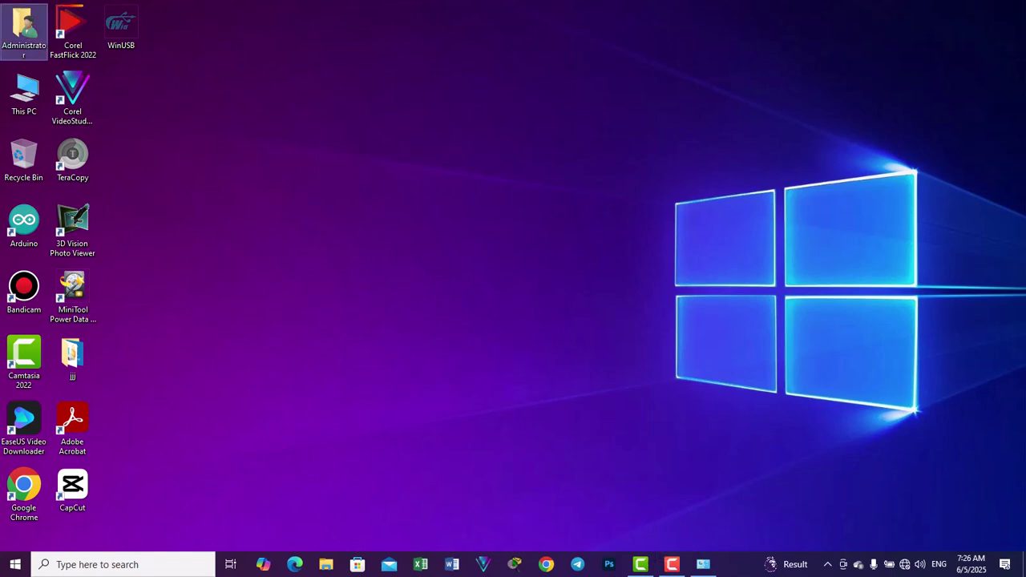
Check the saved BitLocker recovery key file in Documents and the lock status of USB Drive (F:) in This PC
double_click(24, 28)
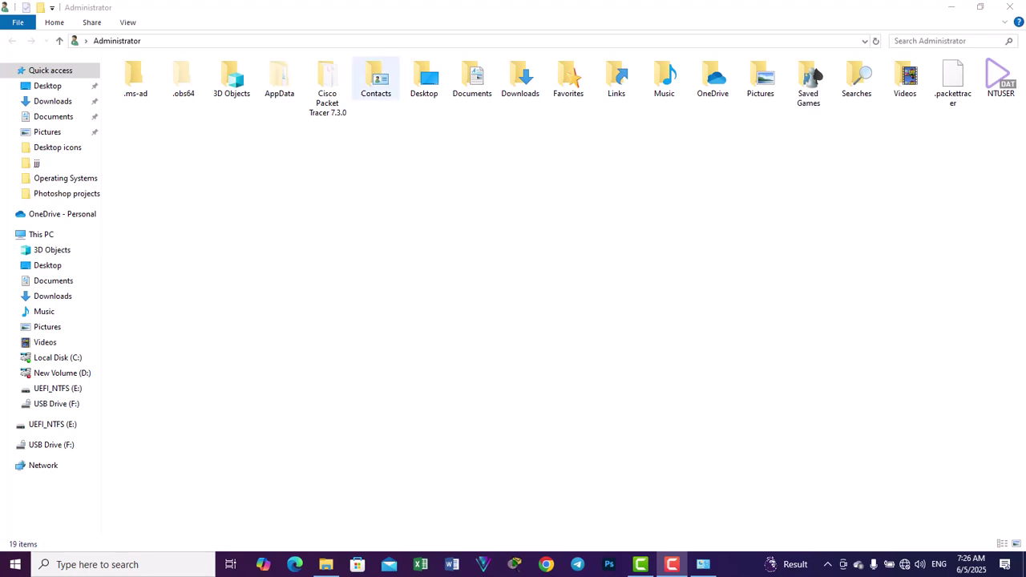
double_click(472, 80)
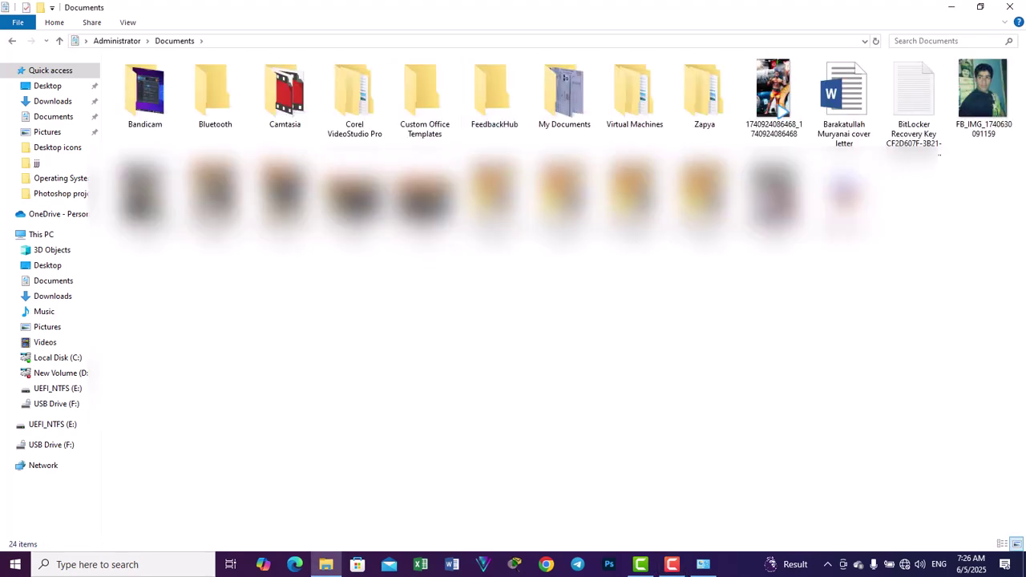
click(914, 100)
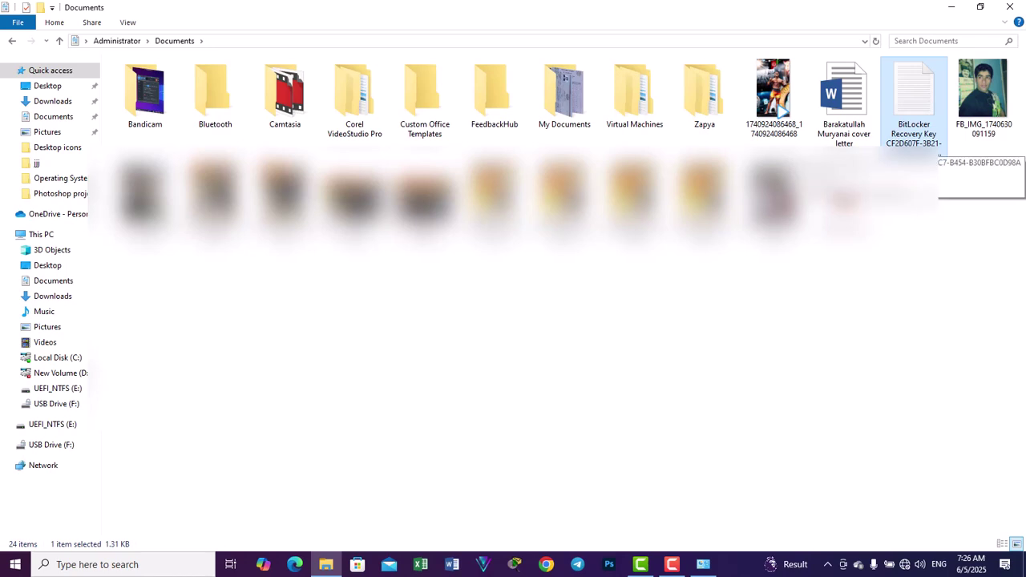
click(1010, 6)
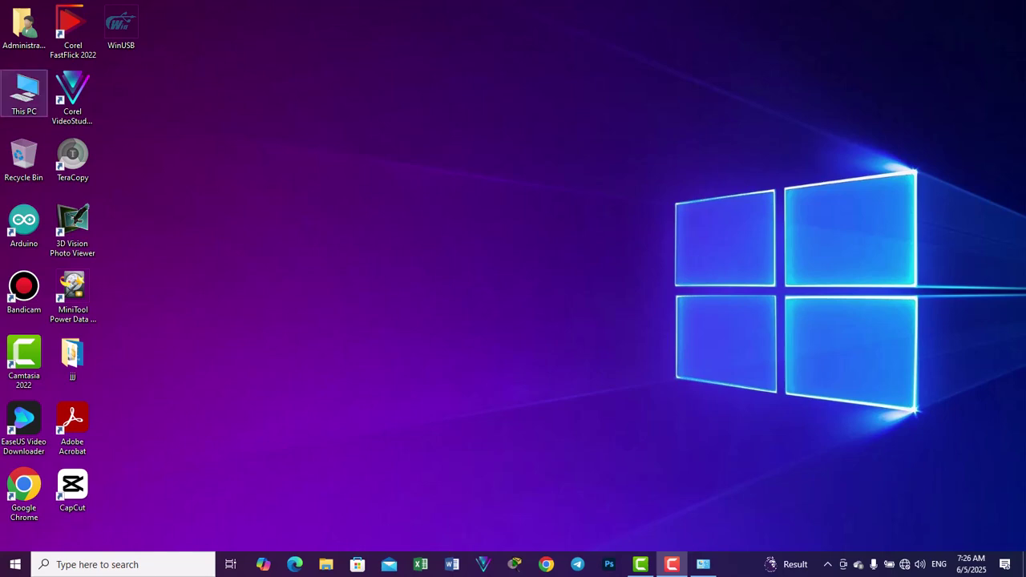
double_click(24, 92)
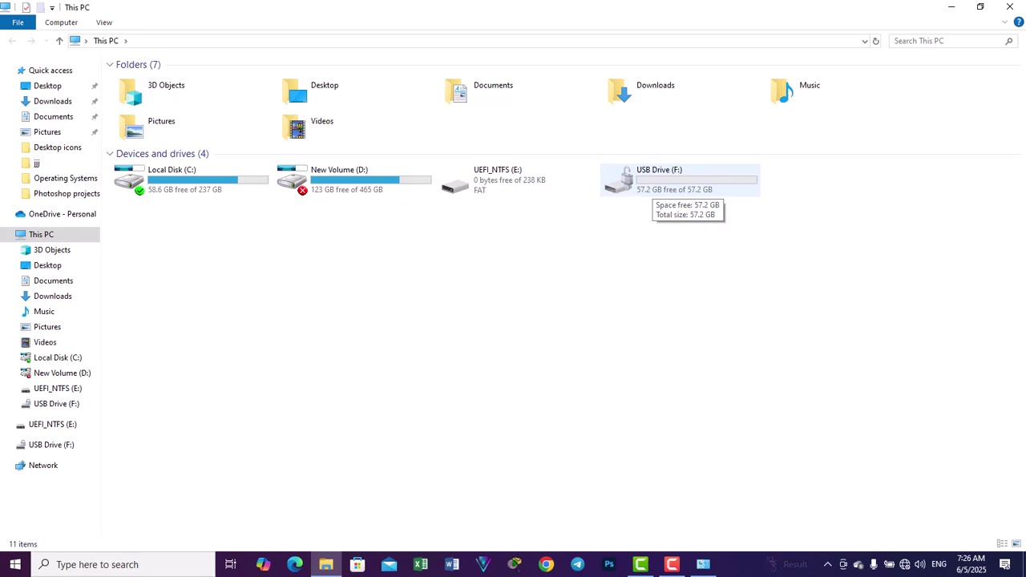
click(1010, 7)
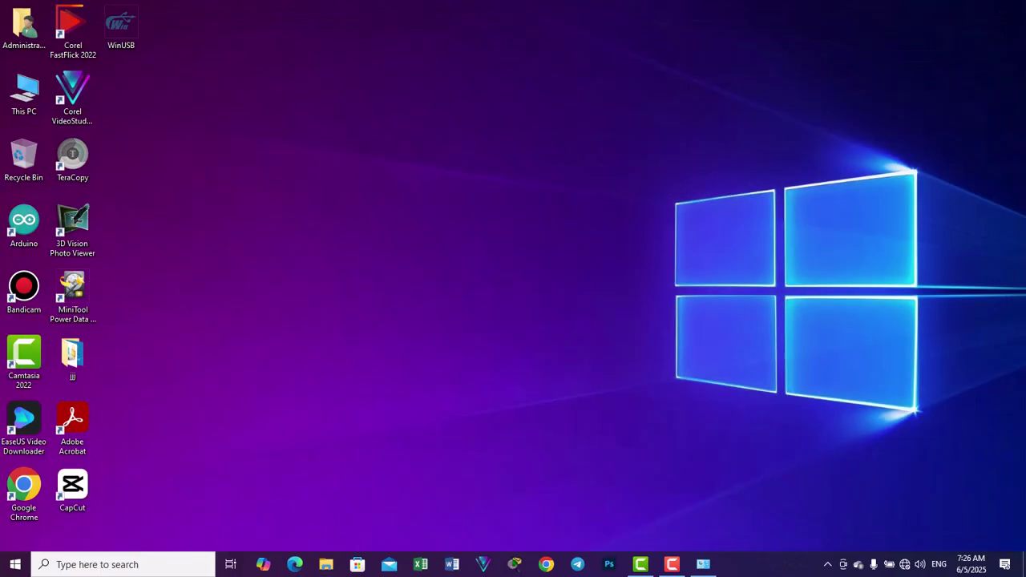